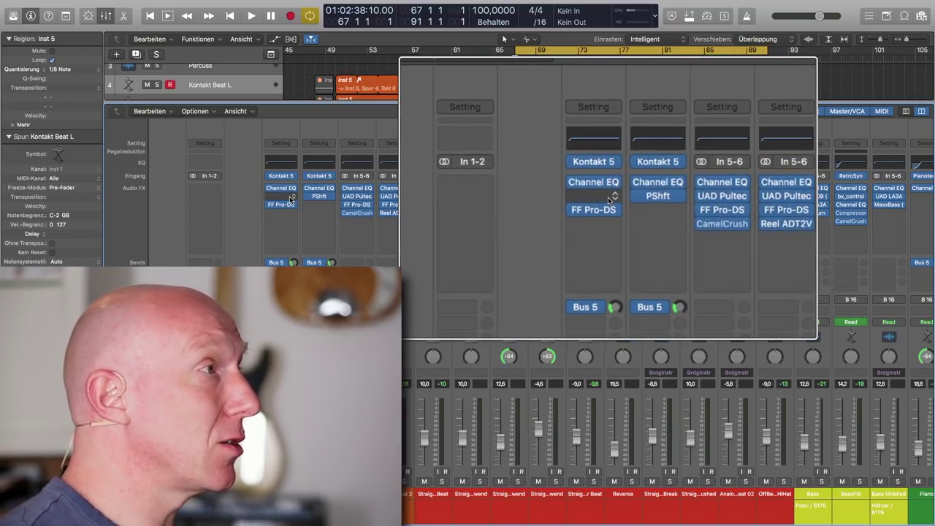
Select all drum and percussion channel strips in the mixer, from Kontakt Beat L through OffBeat HiHat.
mouse_move(287, 190)
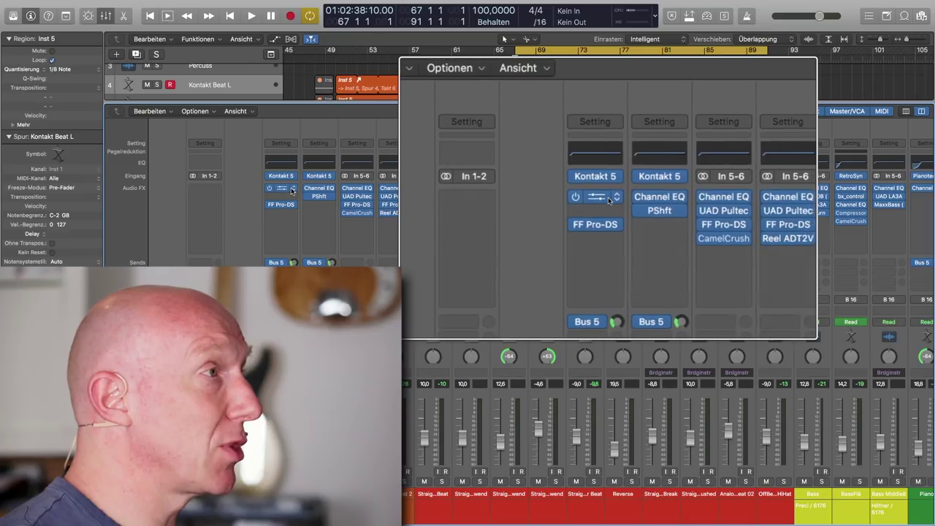
mouse_move(319, 190)
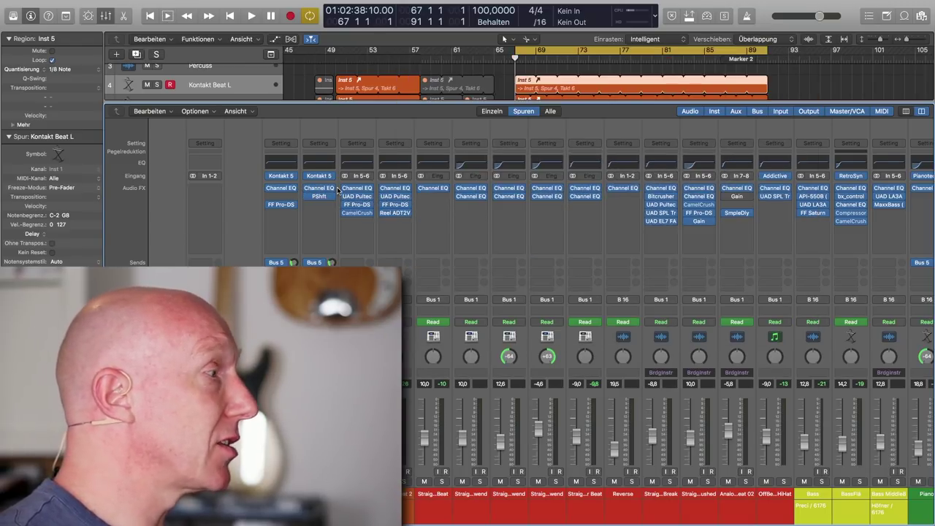
left_click(297, 470)
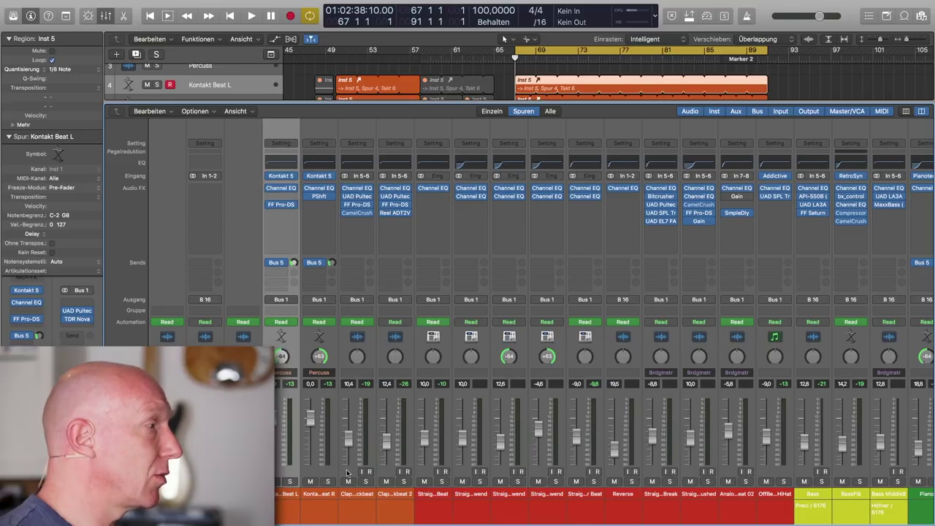
left_click(389, 474, "shift")
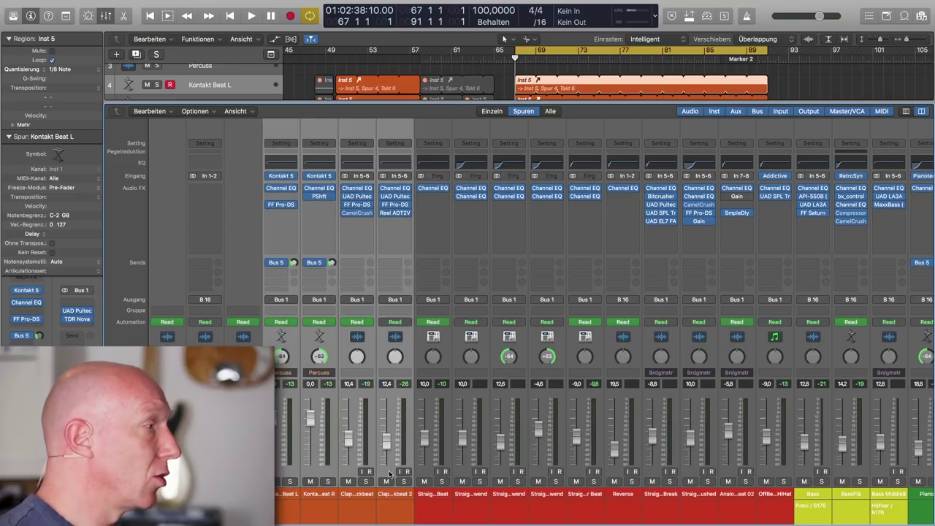
left_click(783, 472, "shift")
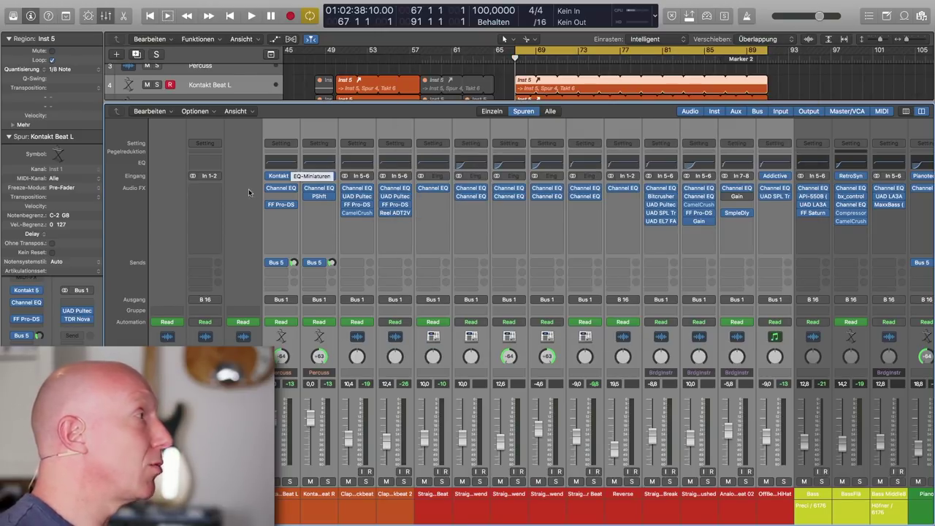
Examine the low-cut settings in the Channel EQs of Kontakt Beat L and Straightforward Beat W/O lowend.
left_click(285, 192)
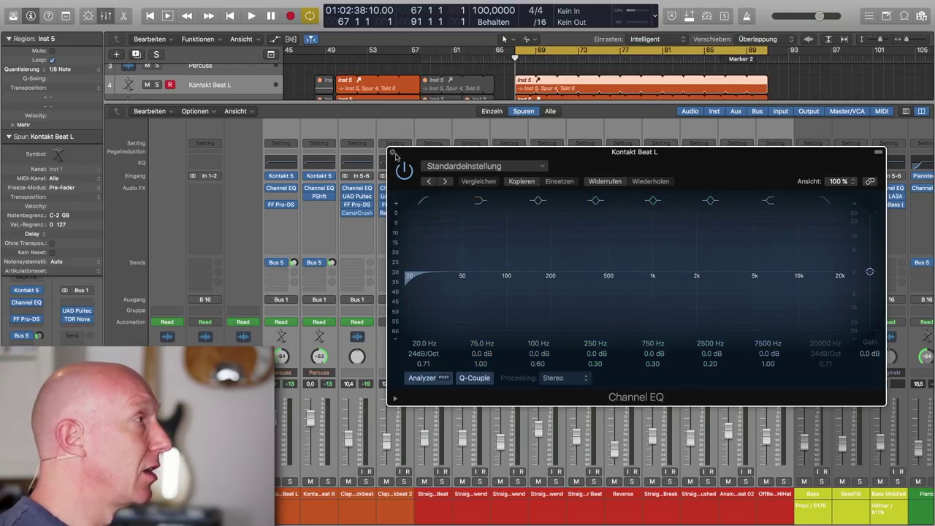
left_click(392, 152)
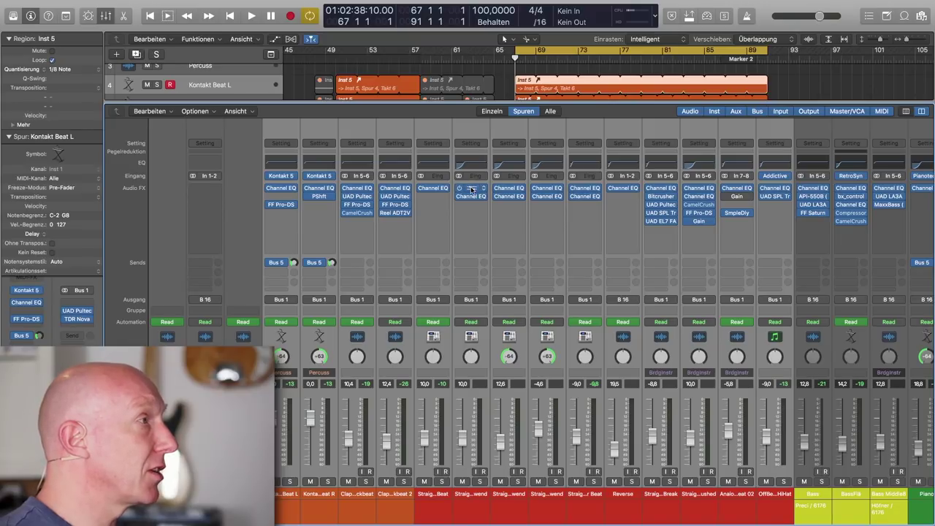
left_click(472, 190)
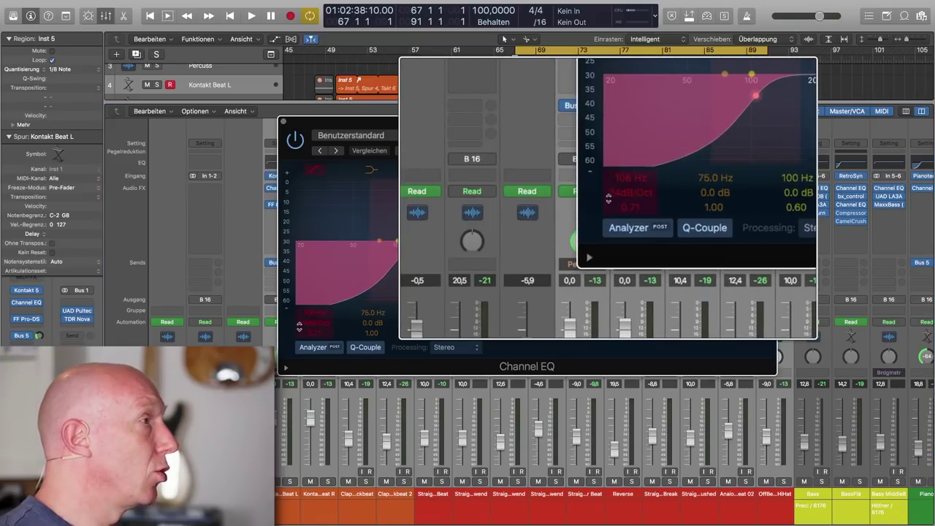
left_click_drag(511, 122, 632, 92)
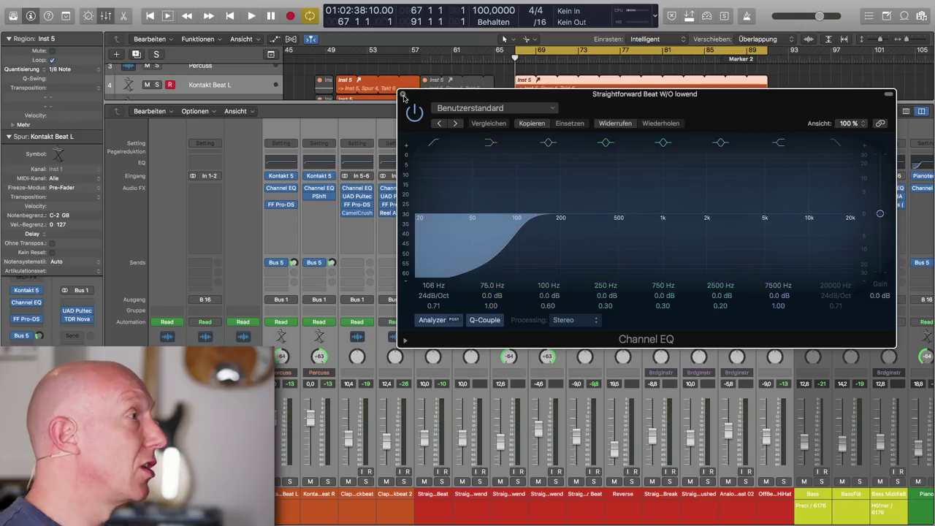
left_click(402, 94)
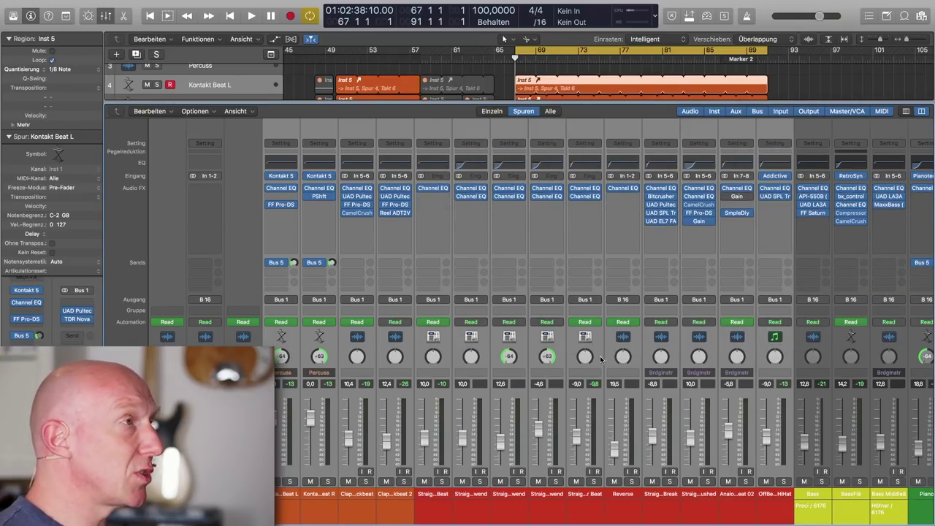
Select the three bass channel strips, from Bass through Bass Middle8.
scroll(601, 358, "right", 2)
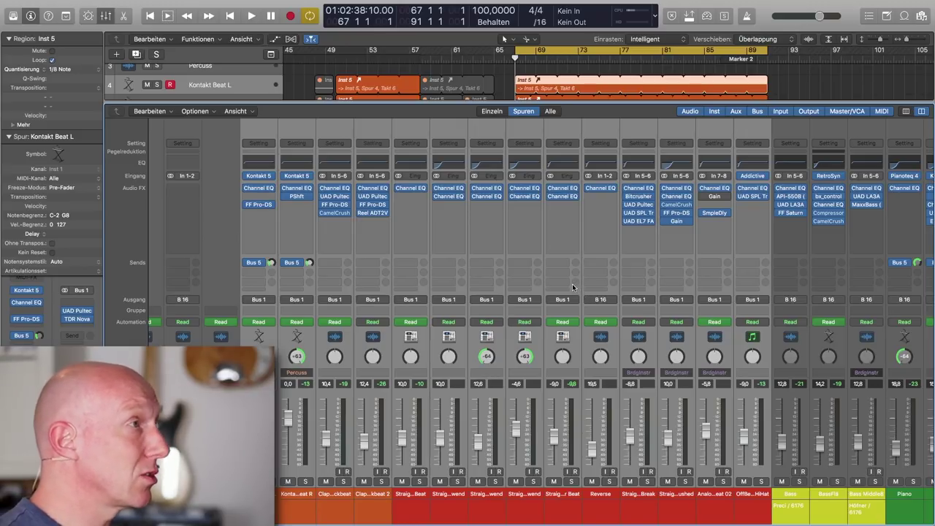
scroll(572, 284, "right", 10)
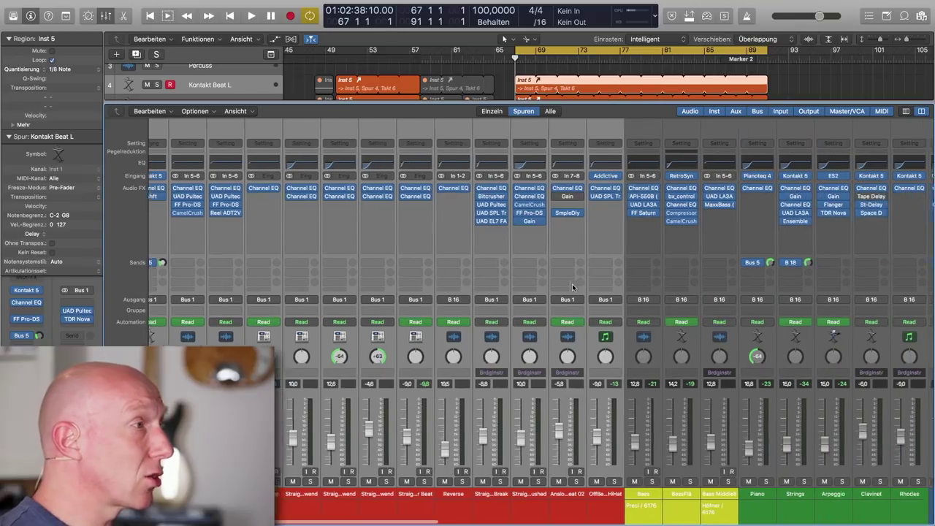
left_click(450, 351)
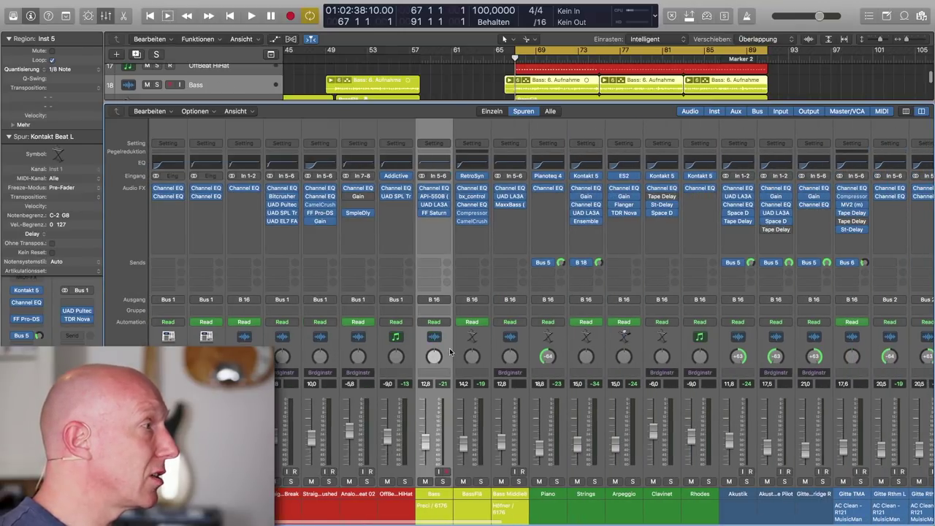
left_click(526, 352, "shift")
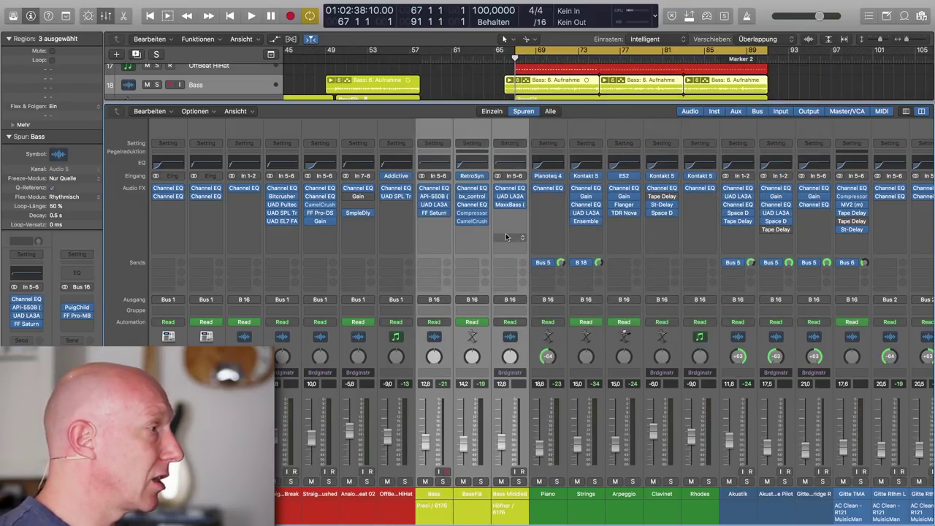
Examine the BassFlä channel's Retro Synth instrument and the low cut in its first Channel EQ.
left_click(474, 177)
left_click_drag(269, 18, 530, 35)
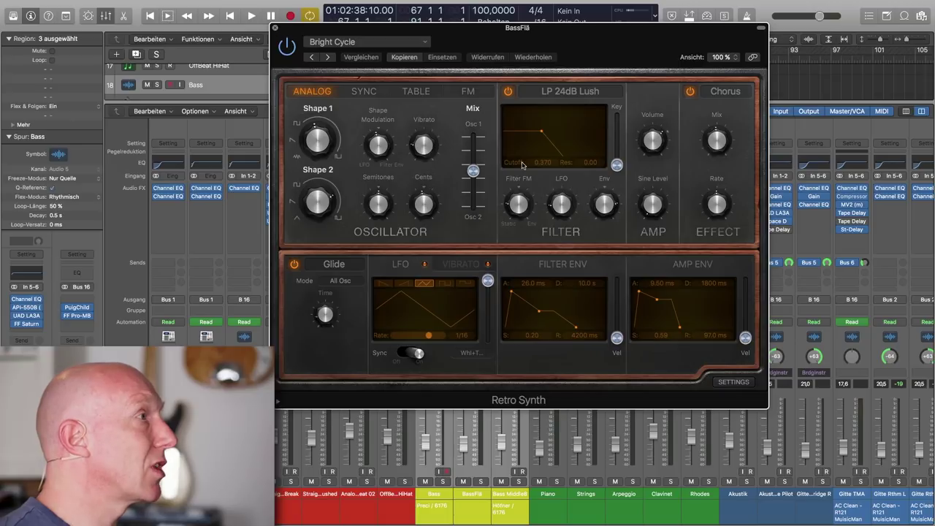
key("super+w")
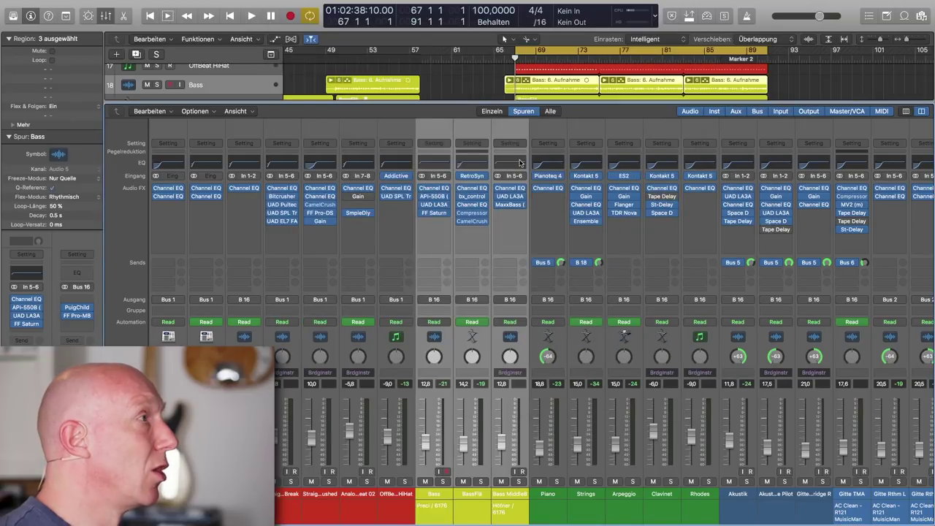
left_click(471, 190)
left_click(370, 114)
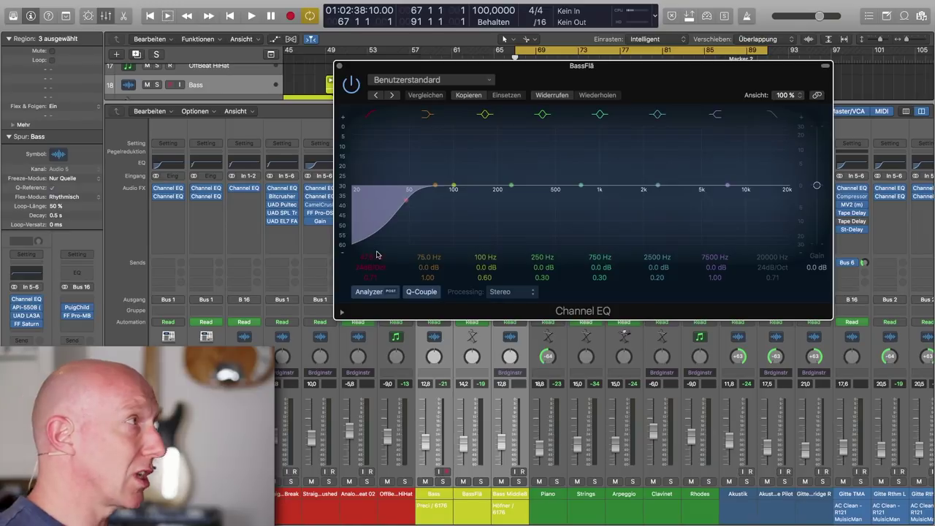
left_click(339, 67)
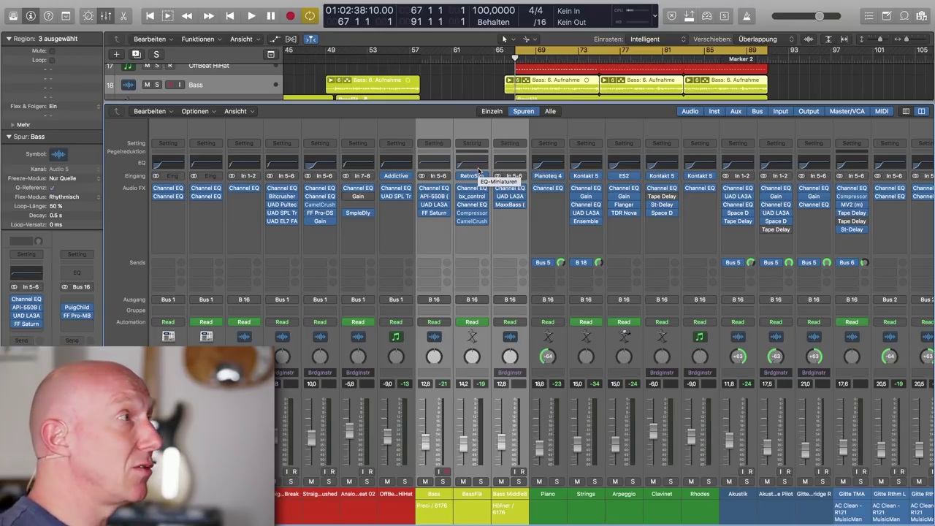
Lower the low-cut frequency in the Piano channel's Channel EQ to 28 Hz.
scroll(478, 167, "right", 3)
scroll(478, 167, "right", 5)
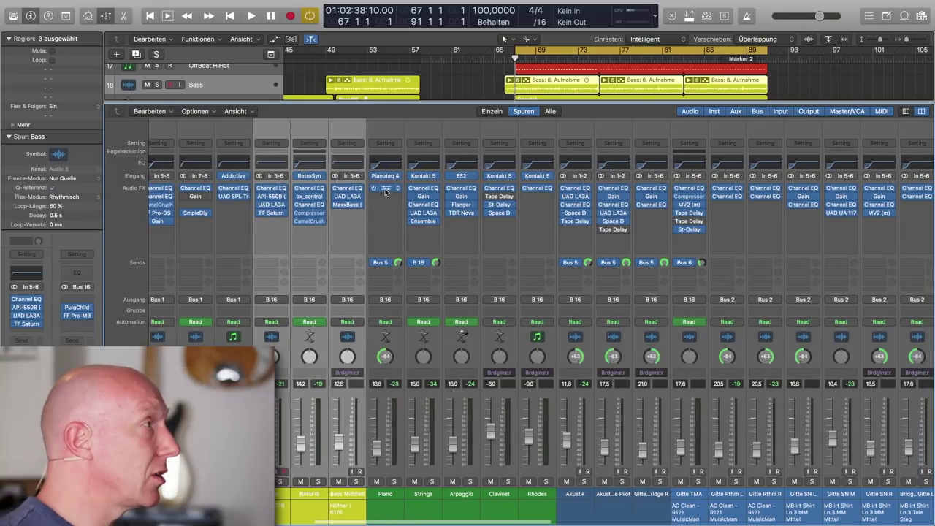
left_click(385, 162)
left_click_drag(417, 121, 454, 116)
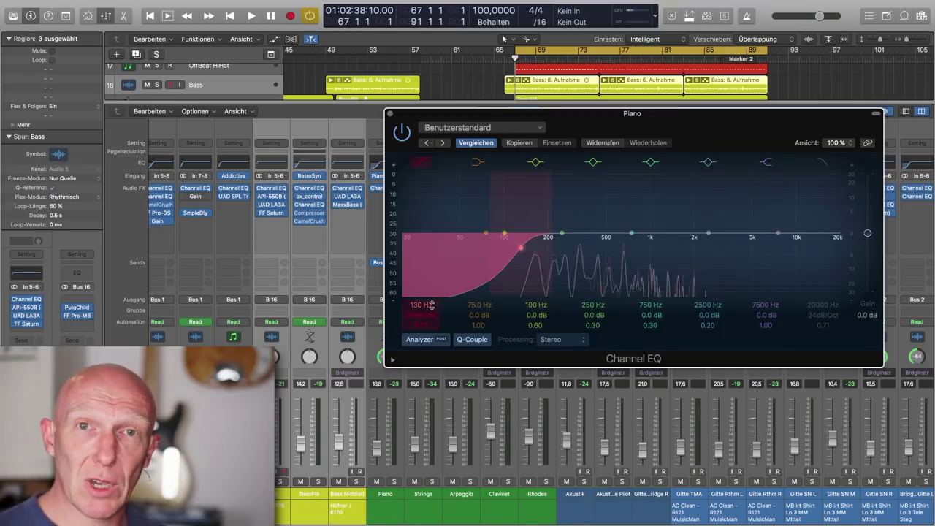
left_click_drag(431, 305, 431, 334)
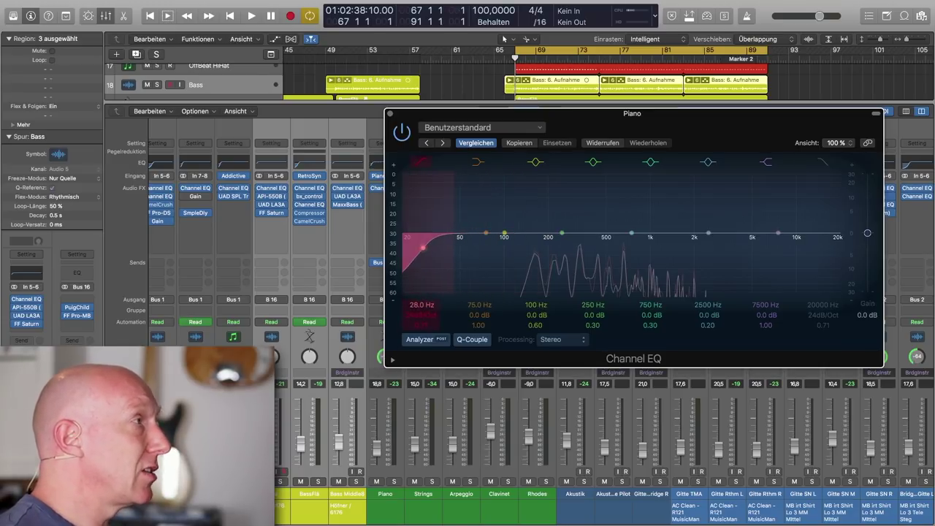
left_click(391, 115)
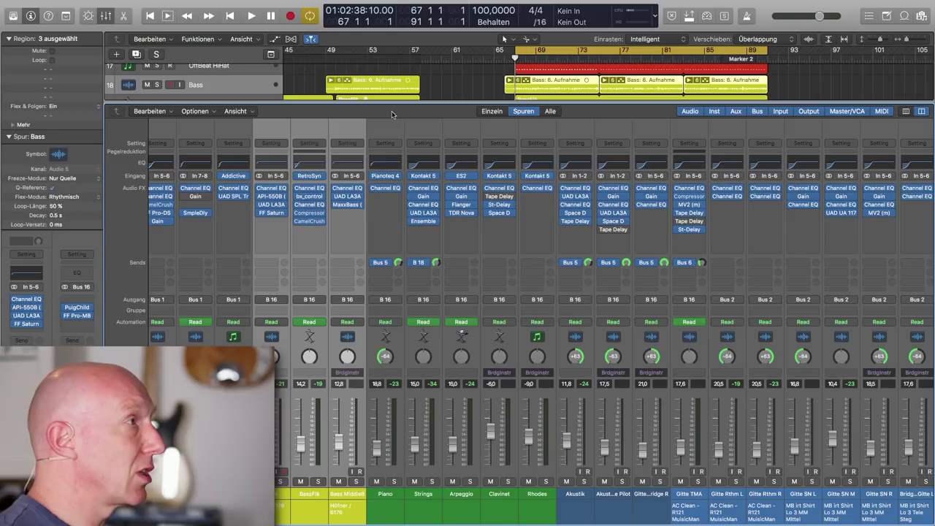
Solo the Piano channel and play the song with the Piano's Channel EQ open.
left_click(395, 483)
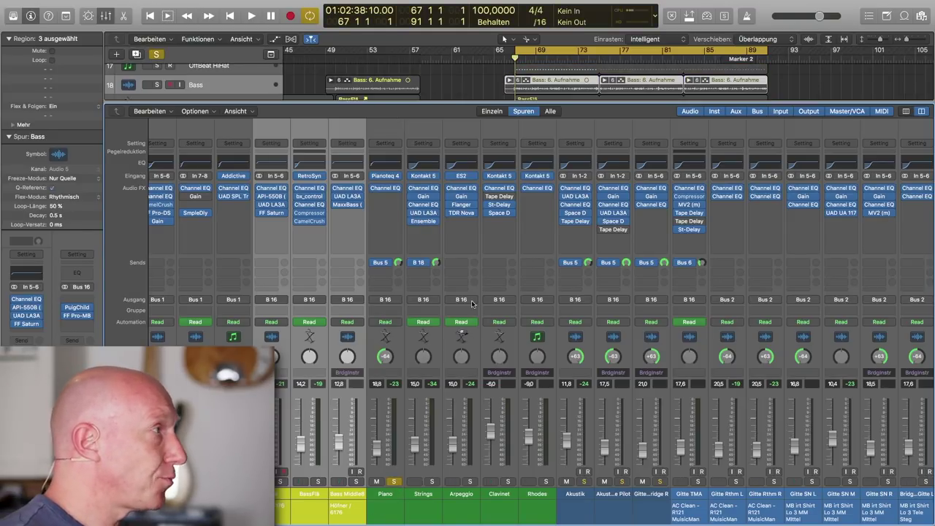
left_click(388, 188)
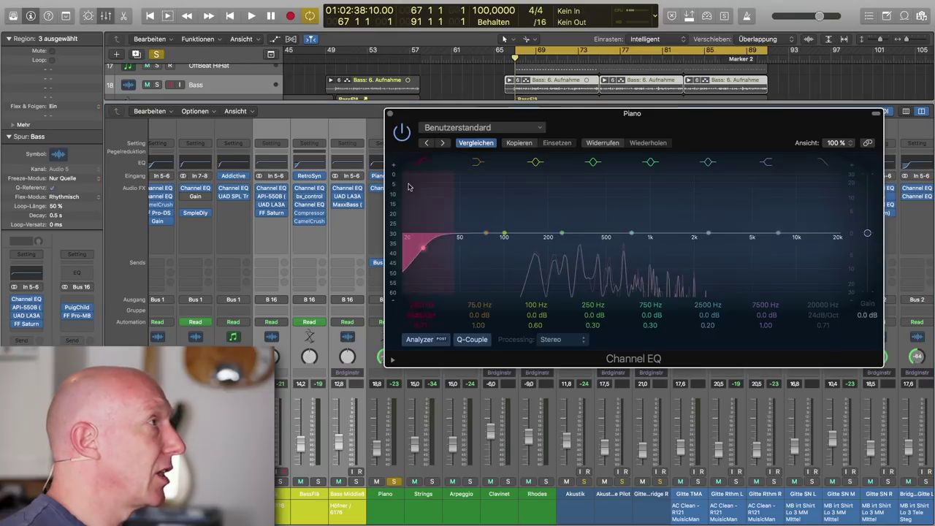
left_click_drag(567, 108, 576, 143)
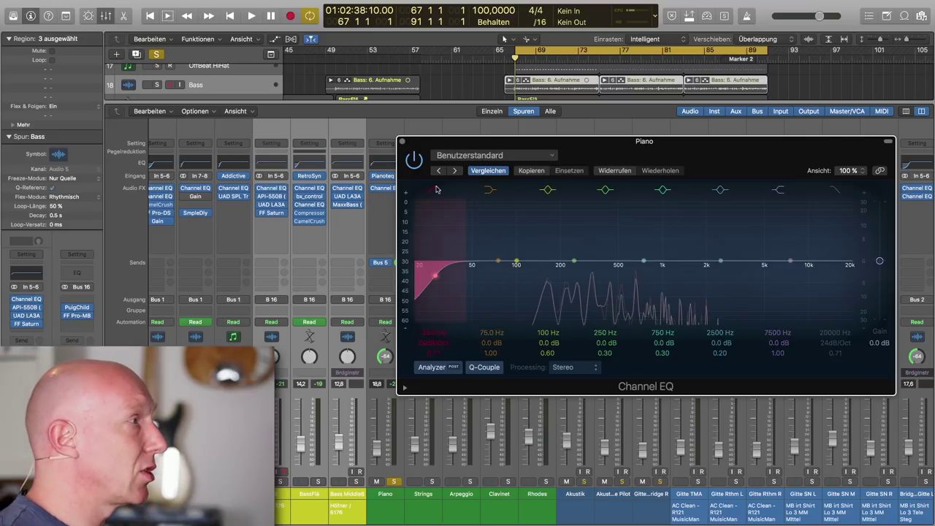
key("space")
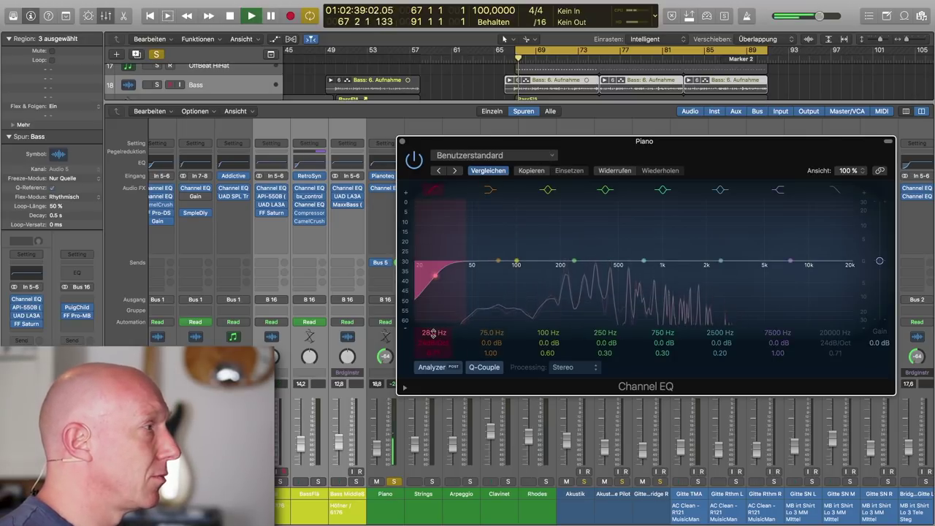
Raise the Piano's low-cut frequency in stages to about 145 Hz while listening, and close its Channel EQ.
left_click_drag(431, 333, 431, 307)
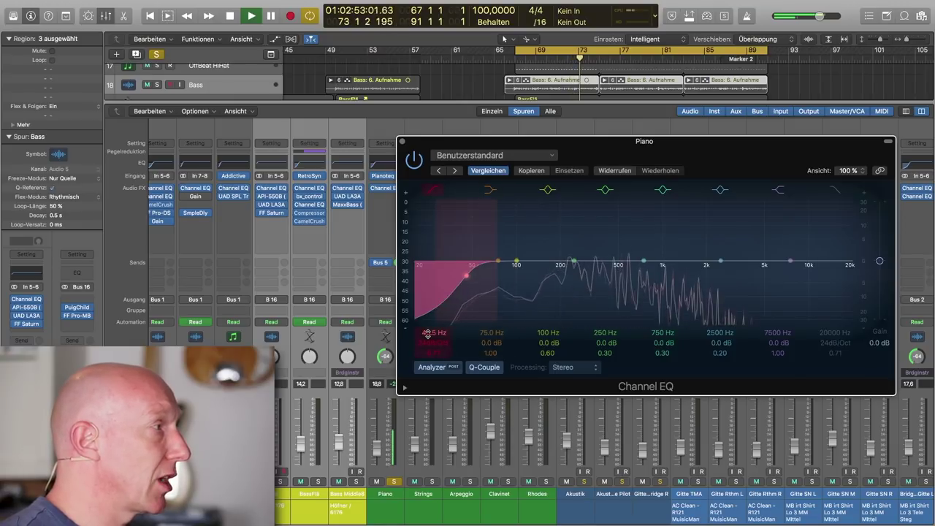
left_click_drag(427, 332, 428, 294)
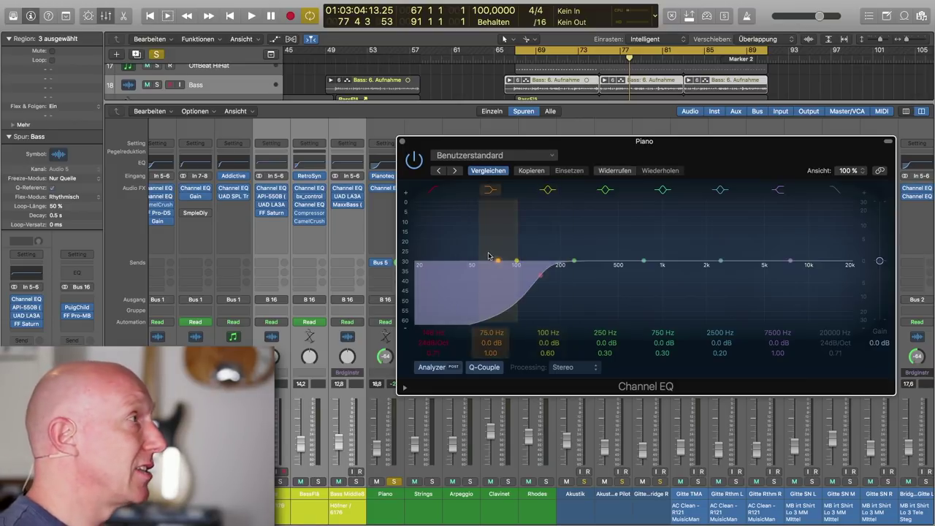
left_click(402, 142)
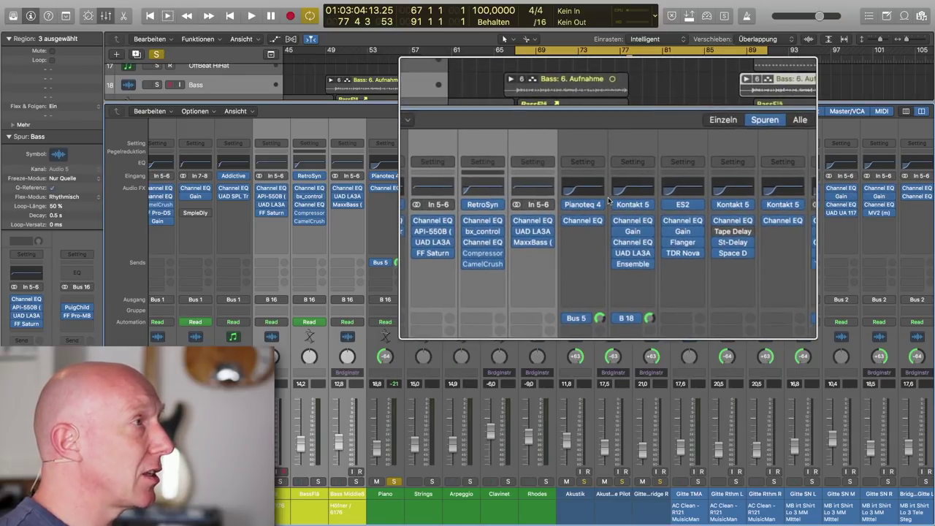
Examine the EQ curves along the guitar and vocal channels and the low cut in NaviTante's last Channel EQ.
scroll(608, 200, "right", 5)
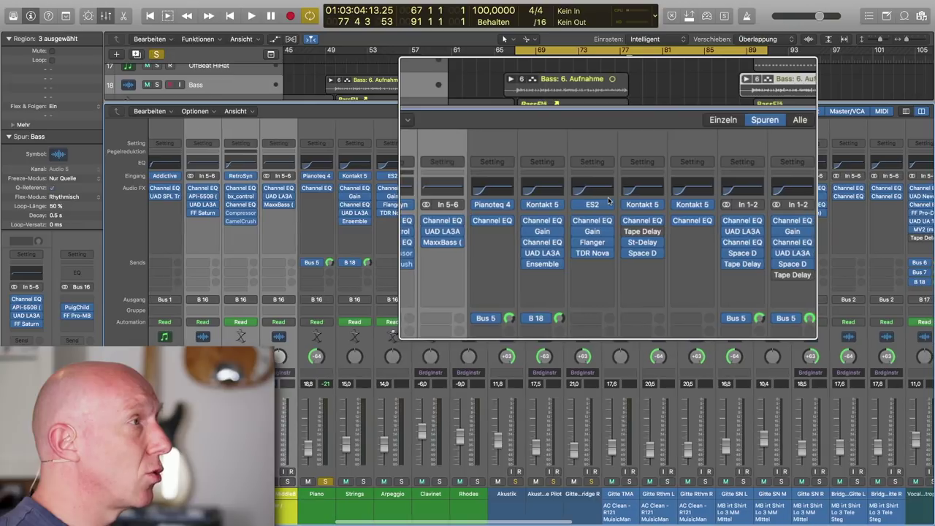
scroll(608, 200, "right", 5)
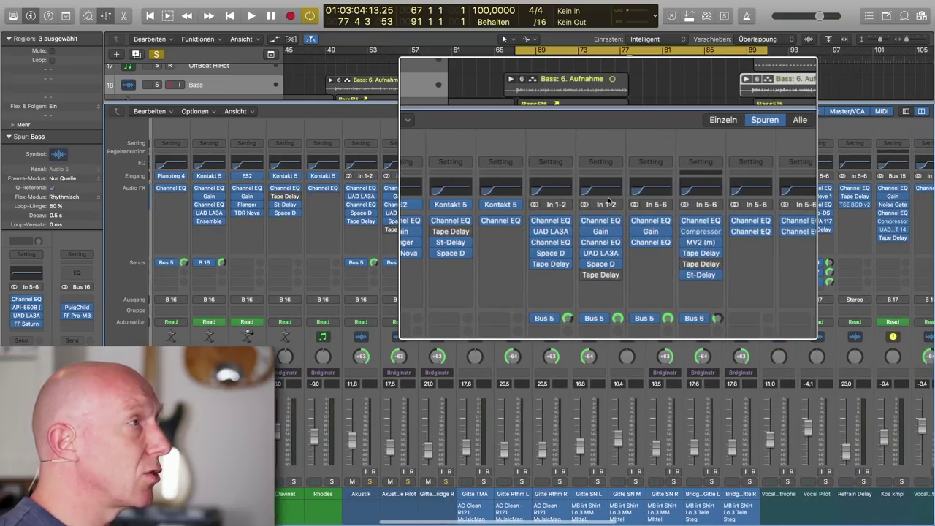
scroll(608, 200, "right", 1)
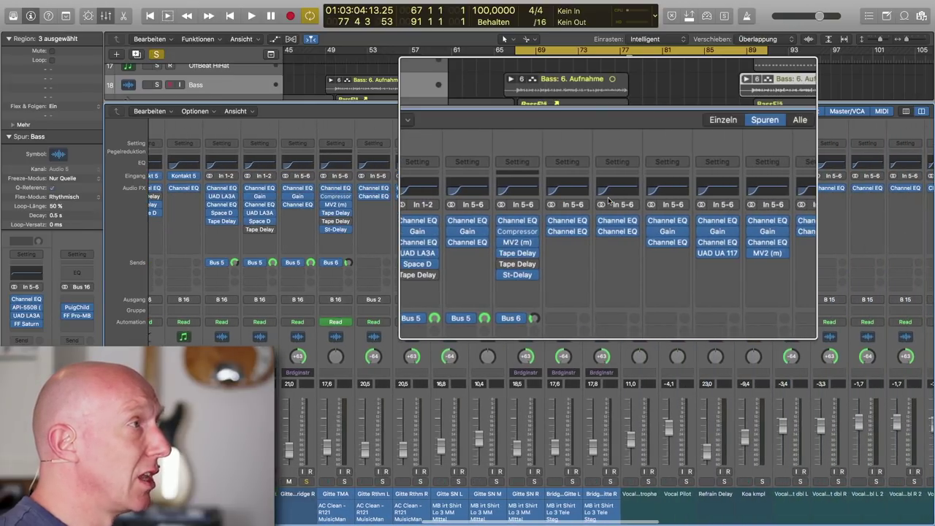
scroll(609, 200, "right", 5)
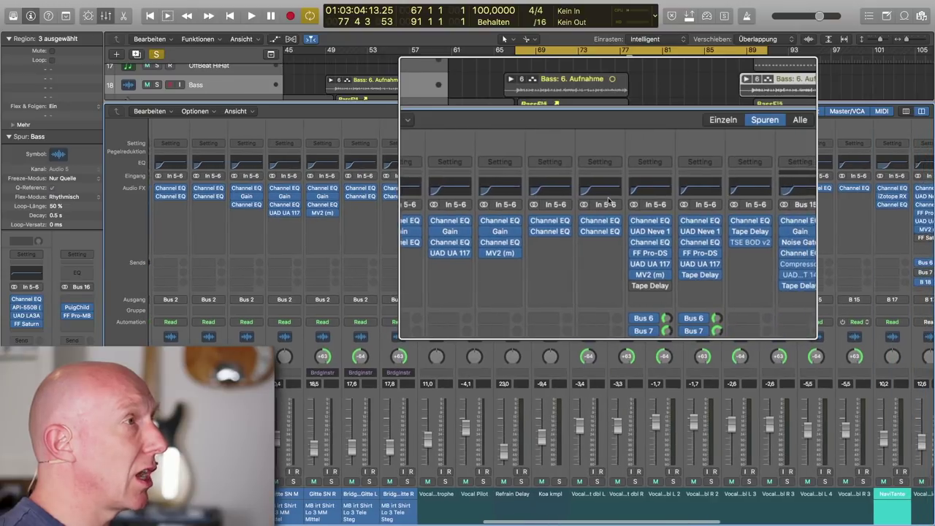
scroll(608, 200, "right", 5)
scroll(608, 200, "right", 3)
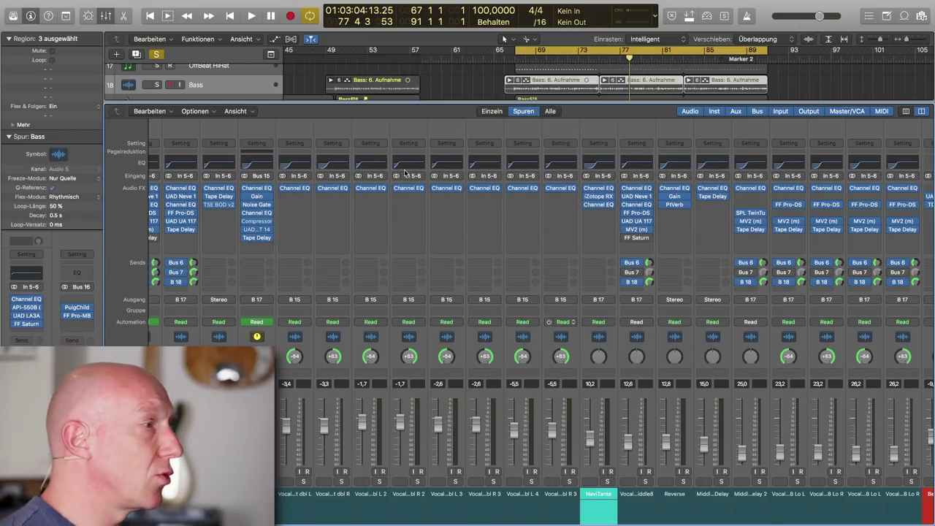
left_click(598, 205)
left_click_drag(313, 18, 639, 76)
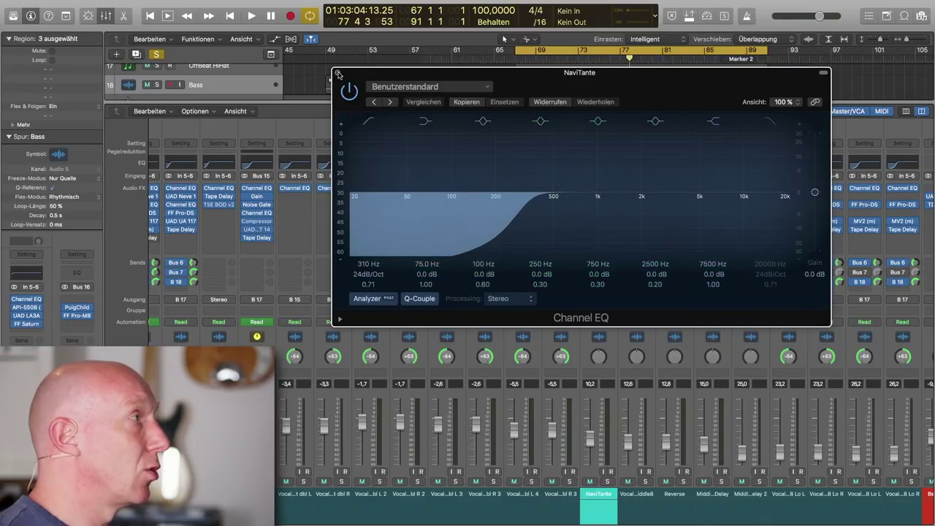
Close NaviTante's Channel EQ and examine the EQ curves along the remaining vocal, bus, instrument and drum channels.
left_click(336, 73)
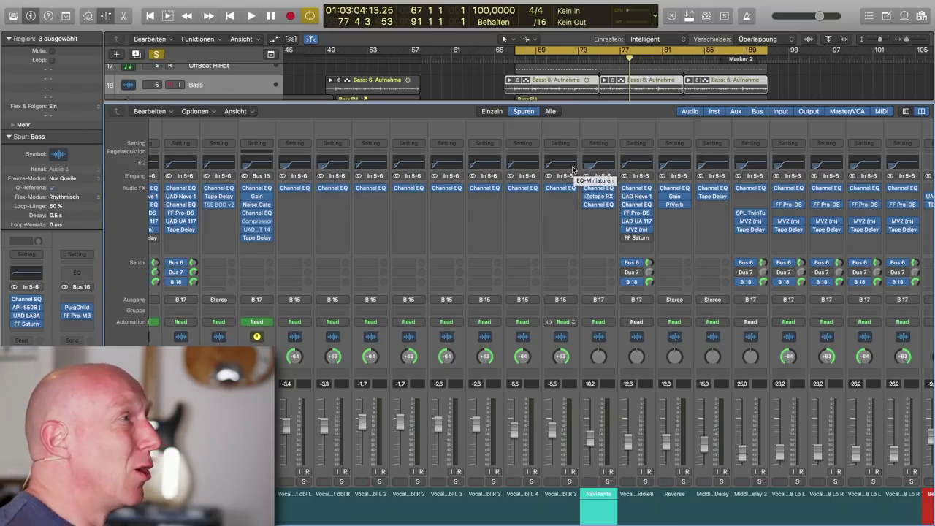
scroll(510, 192, "right", 8)
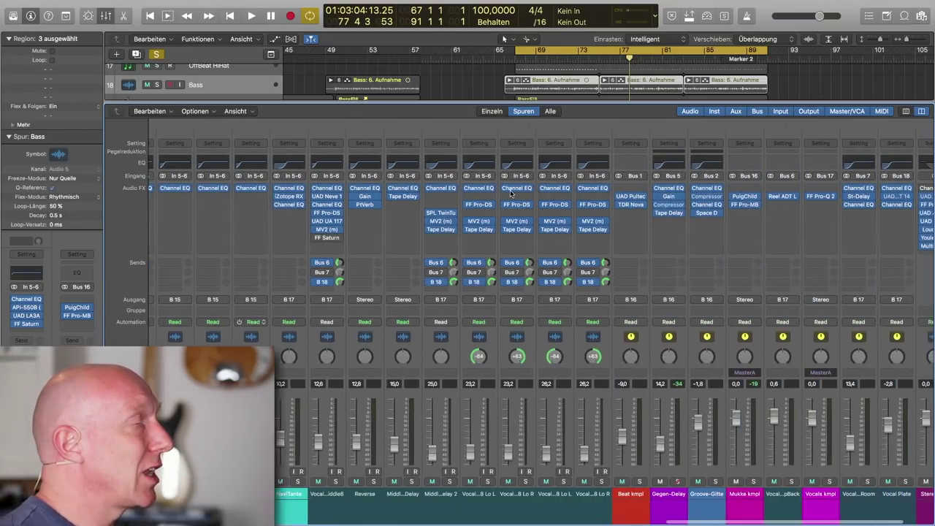
scroll(509, 192, "right", 3)
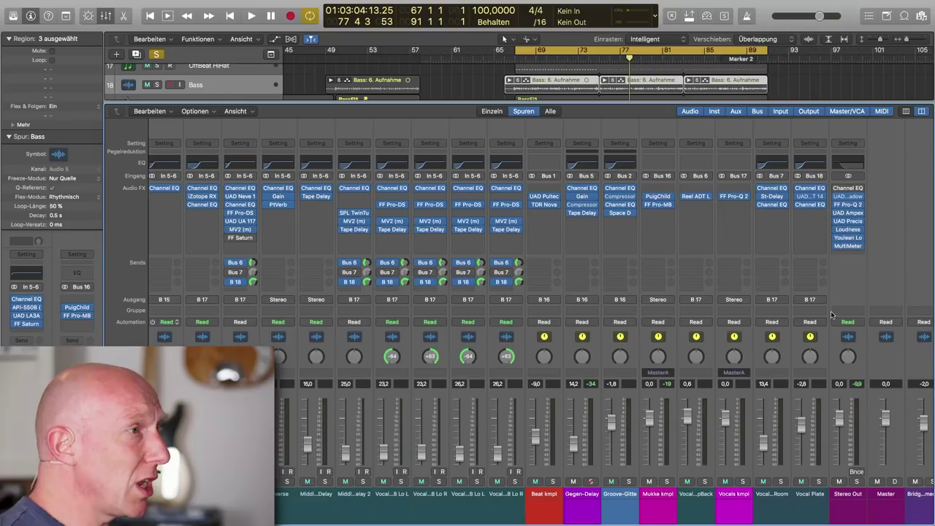
scroll(818, 354, "left", 20)
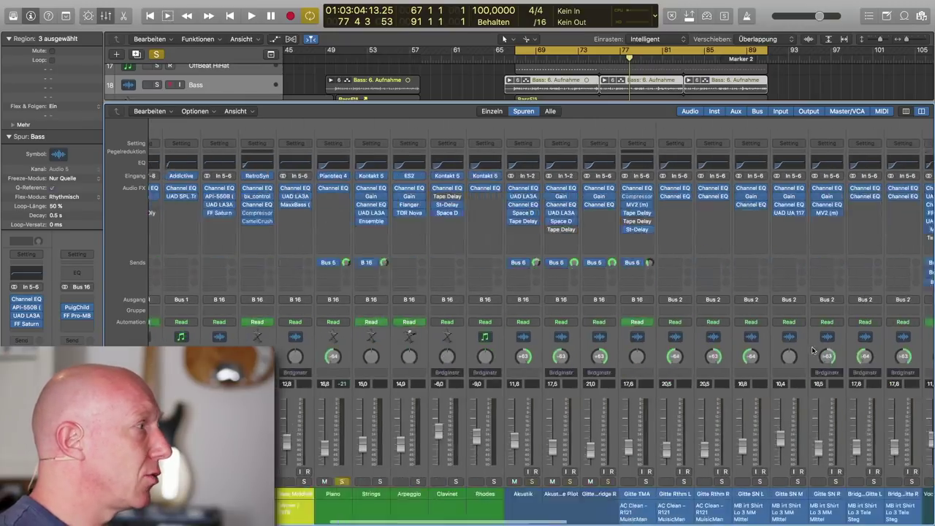
scroll(812, 351, "left", 10)
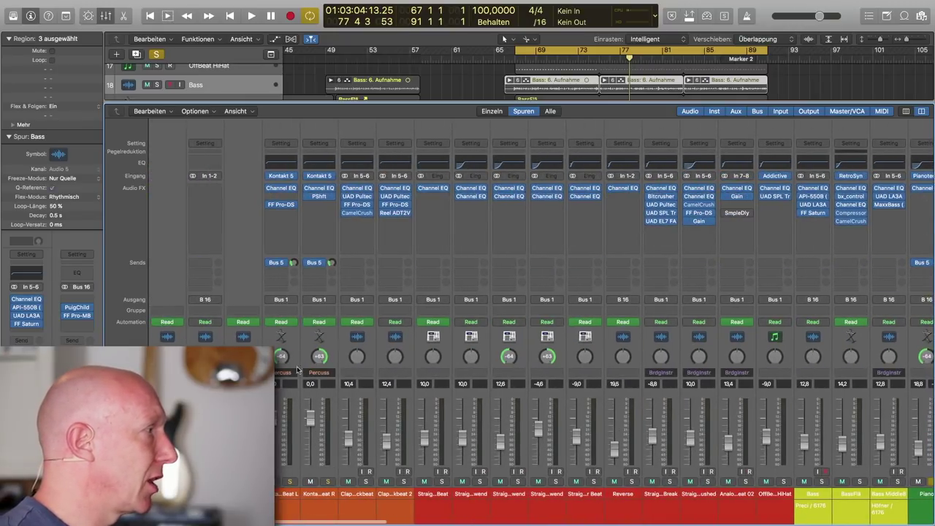
Select the mixer's instrument, vocal and bus channel strips together up to Vocal Plate, leaving Stereo Out unselected.
right_click(296, 347)
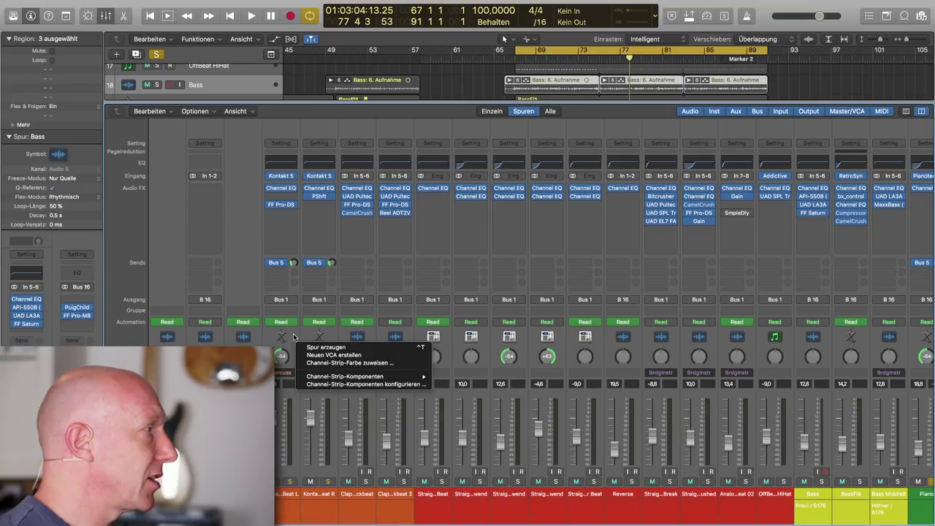
left_click(293, 336)
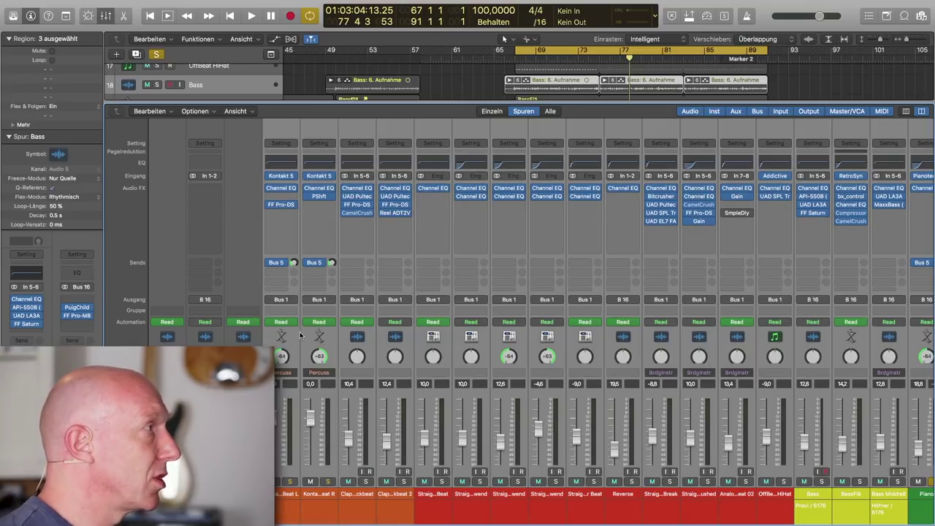
scroll(360, 298, "right", 1)
scroll(360, 298, "right", 20)
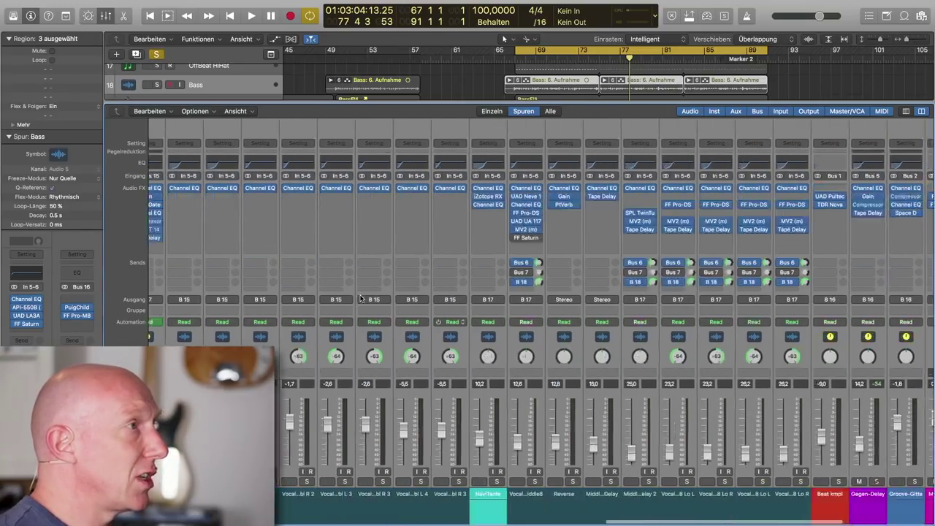
scroll(766, 184, "left", 1)
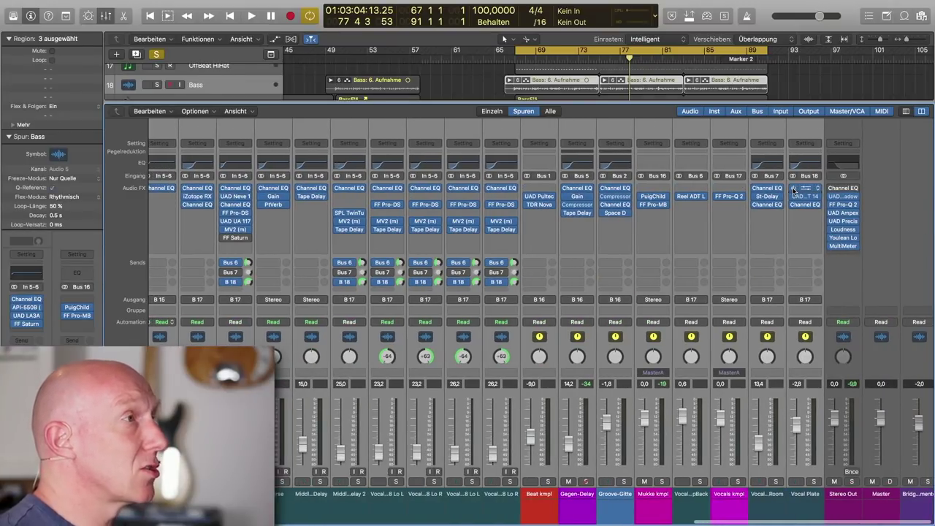
left_click(794, 190)
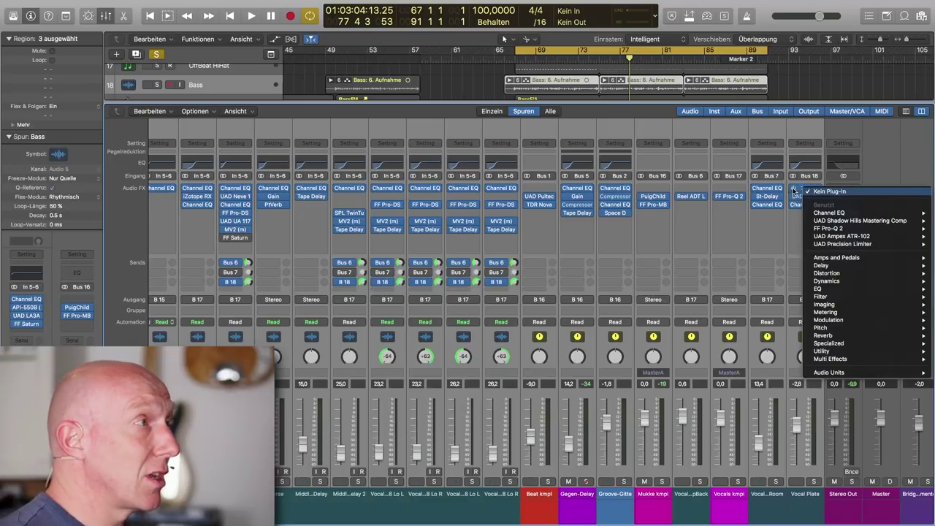
left_click(794, 190)
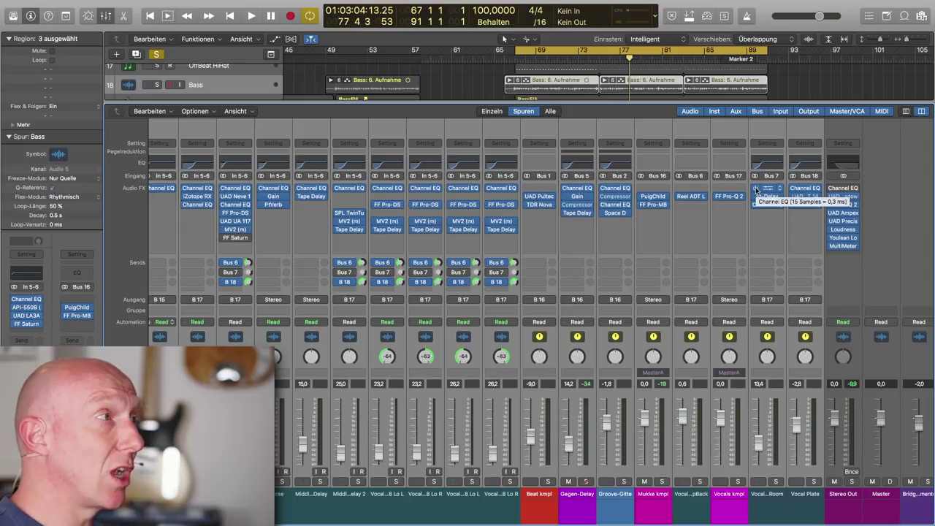
Switch on the Channel EQ on Stereo Out and turn on looping for the selected bass regions.
left_click(844, 190)
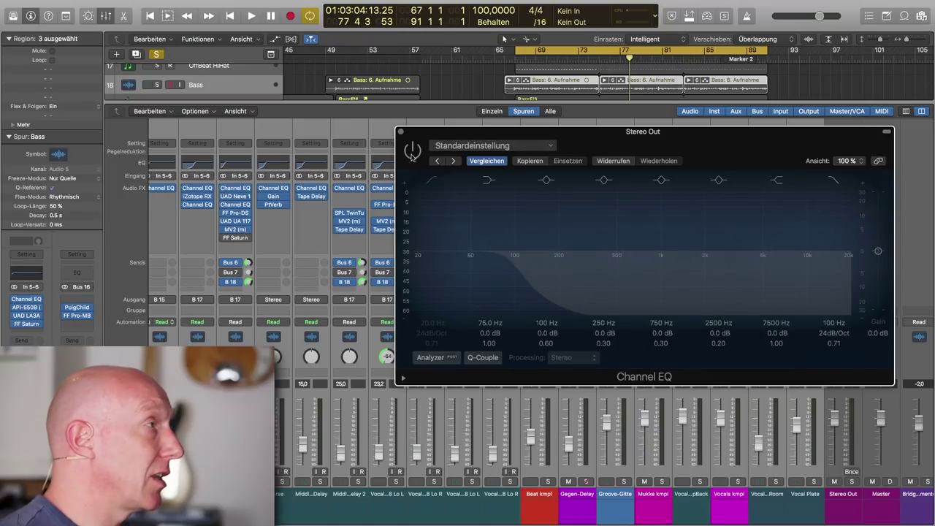
left_click(412, 152)
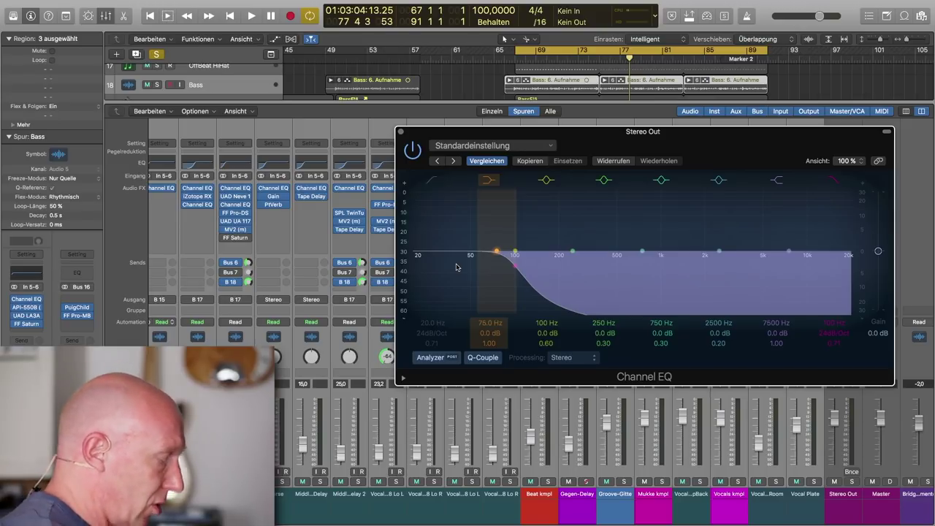
key("l")
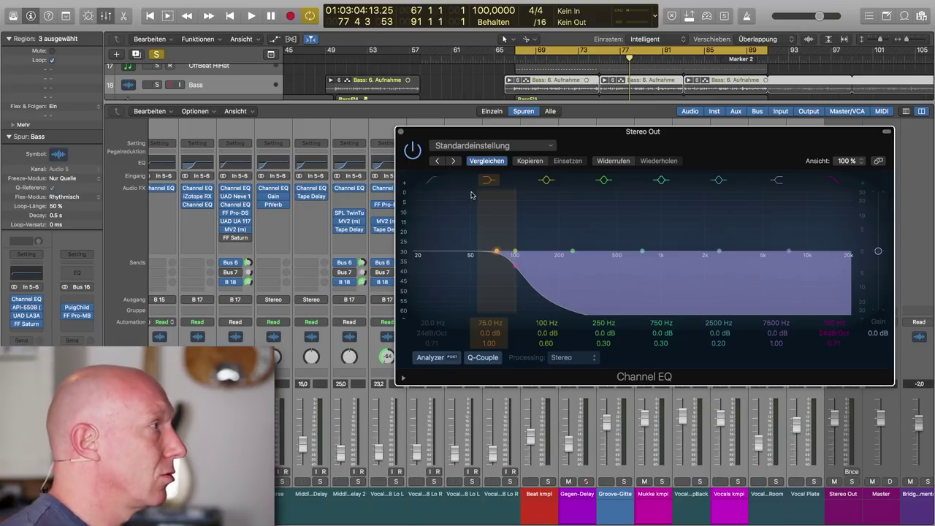
Play the song with solo mode off through the Stereo Out's high cut, stop playback, and bypass and close the Channel EQ.
key("space")
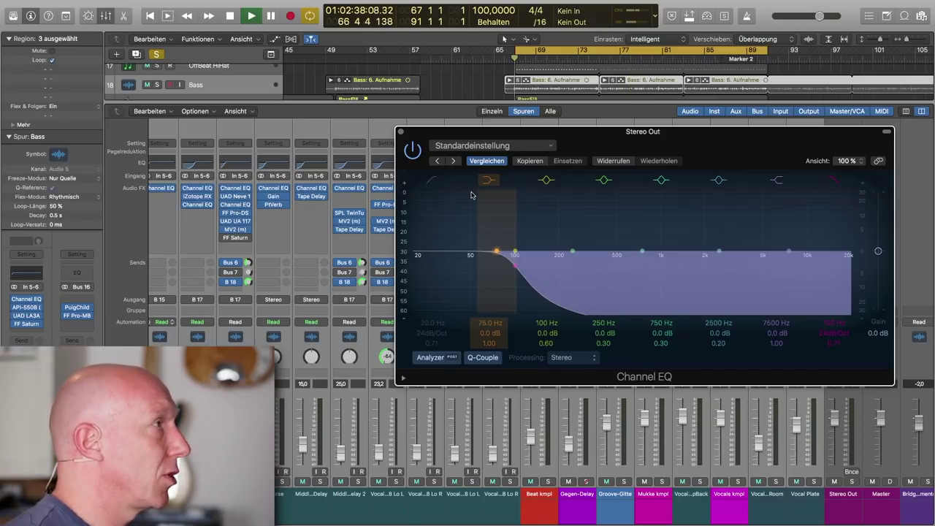
left_click(156, 54)
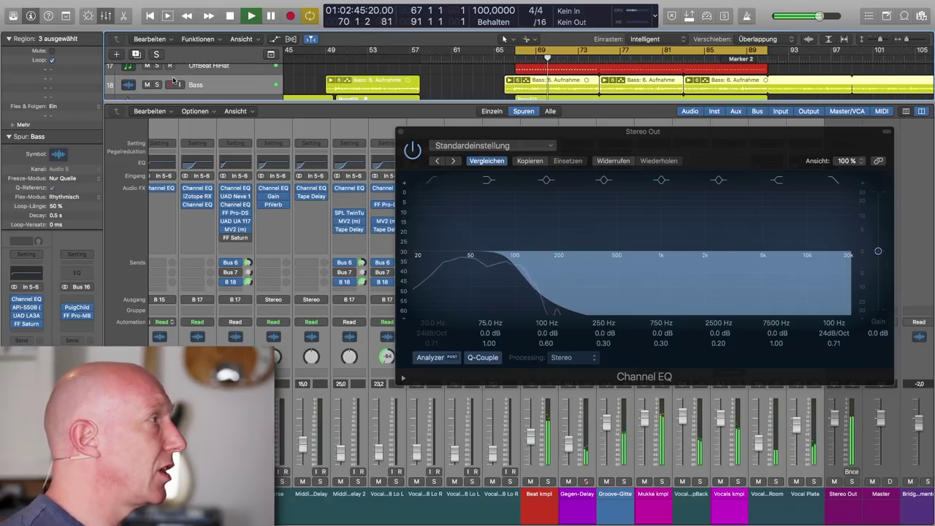
mouse_move(315, 197)
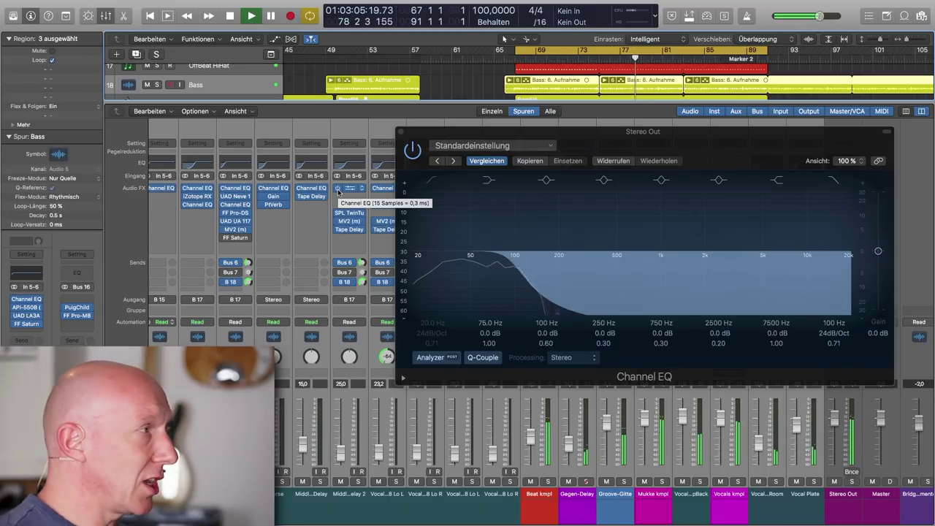
key("space")
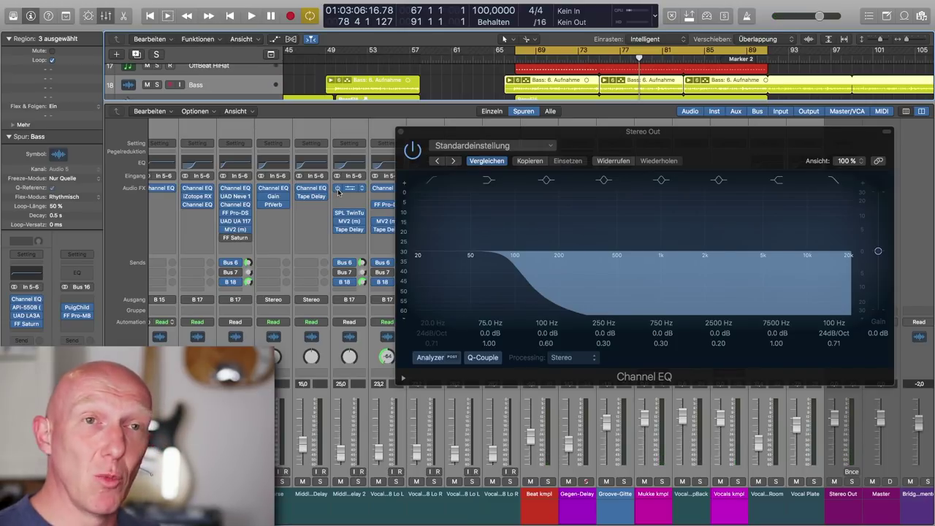
left_click(400, 132)
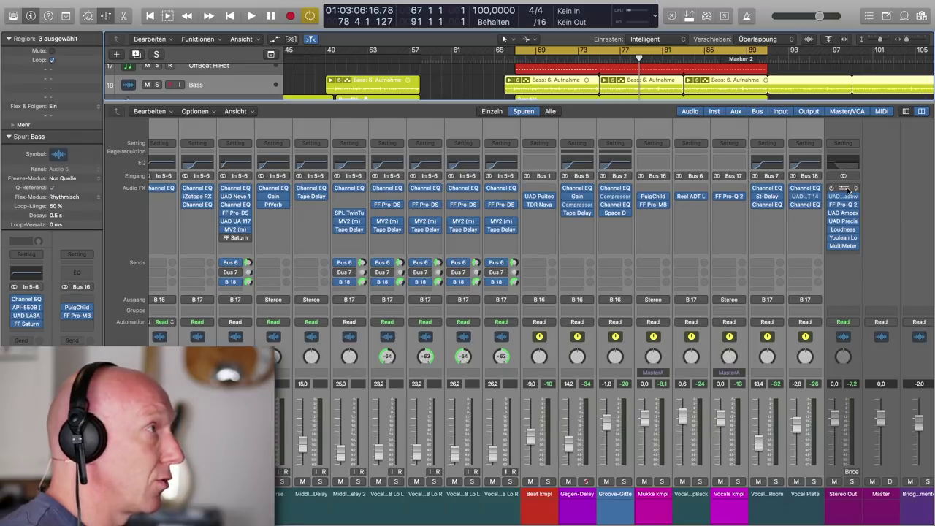
Play the song from bar 67 with the selected channels' first Channel EQs bypassed and again with them switched on.
key("space")
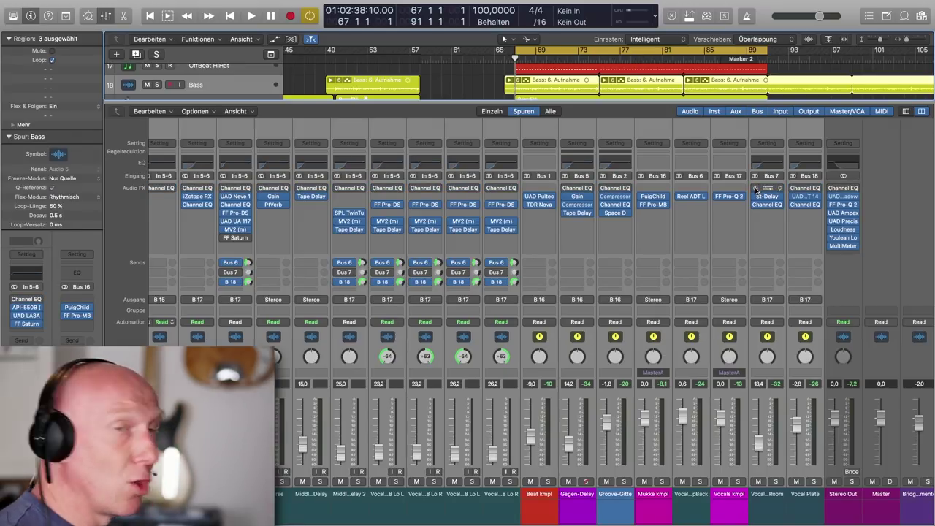
key("space")
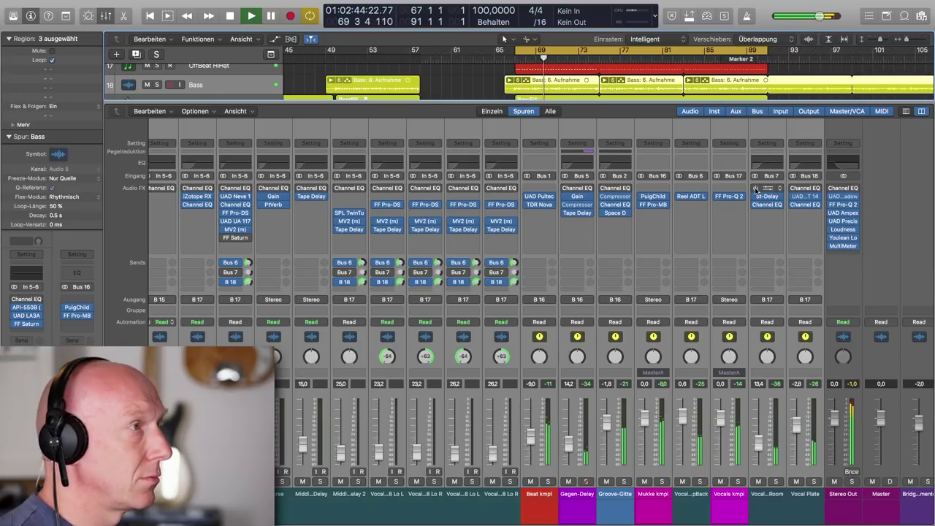
key("space")
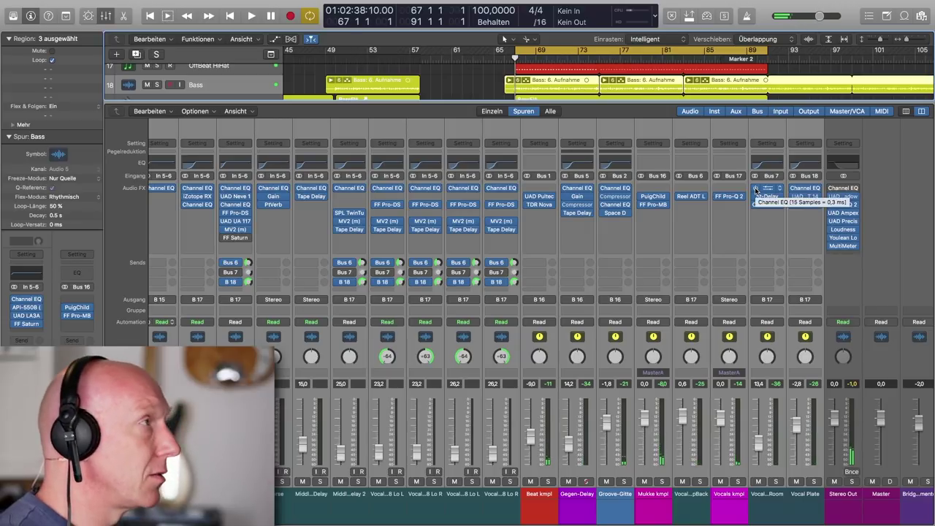
key("space")
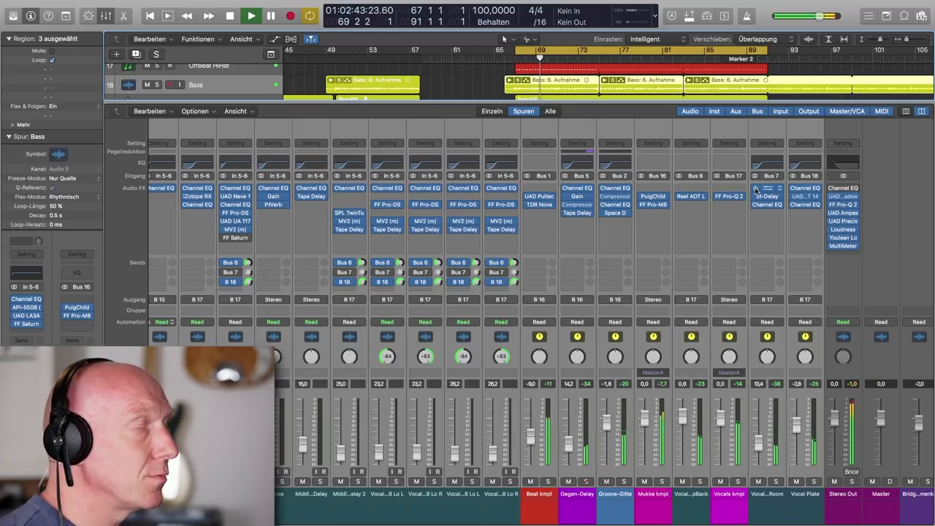
key("space")
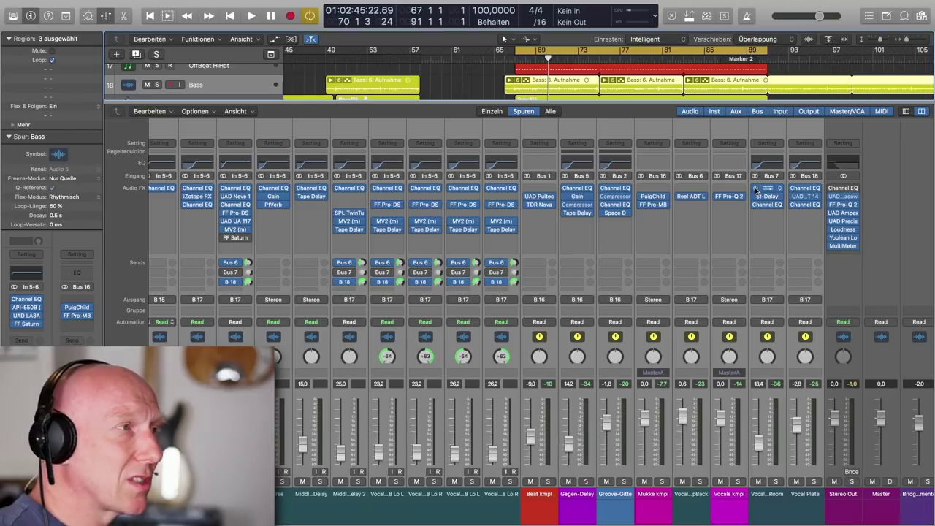
Repeat the listening comparison with the first Channel EQs bypassed, then re-enable them and play on to about bar 81.
key("space")
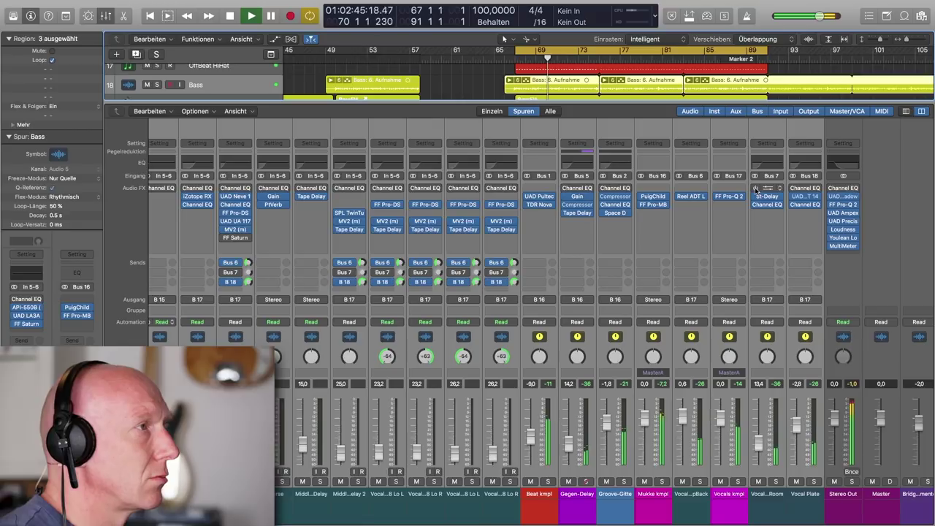
key("space")
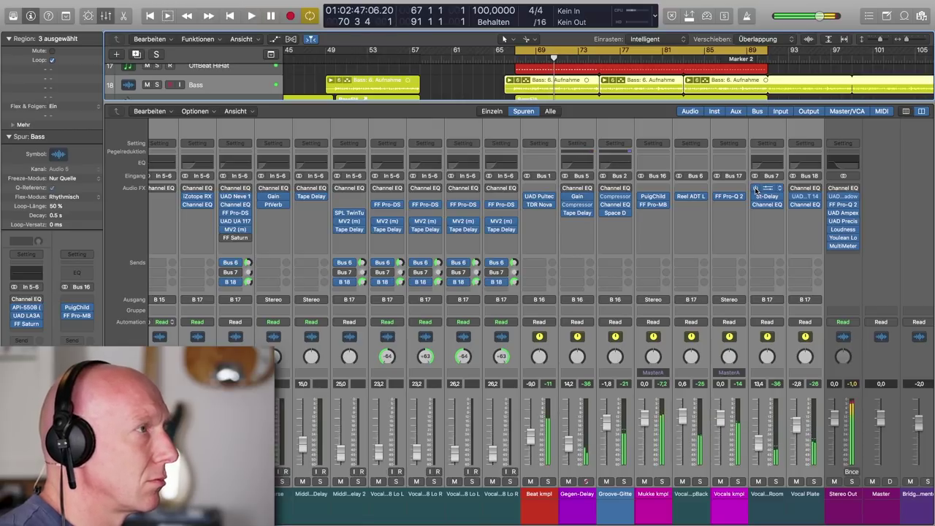
key("Return")
key("space")
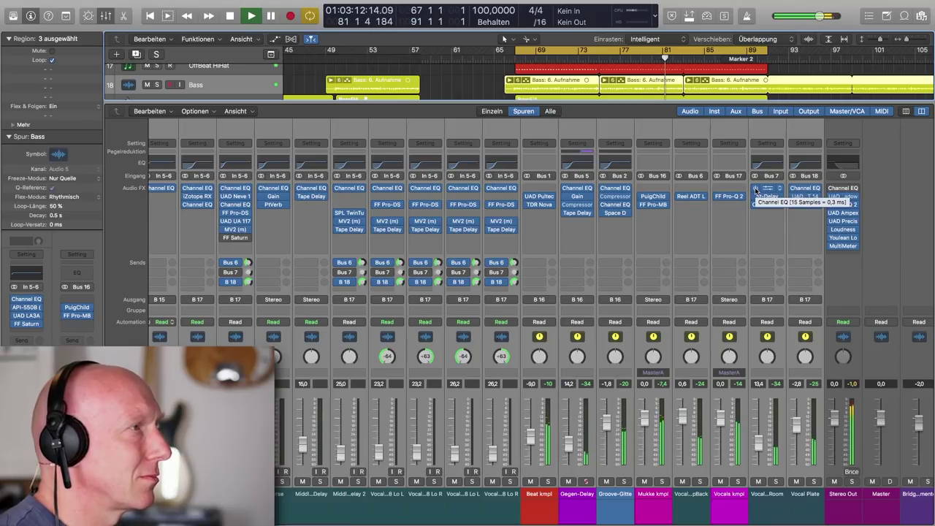
key("space")
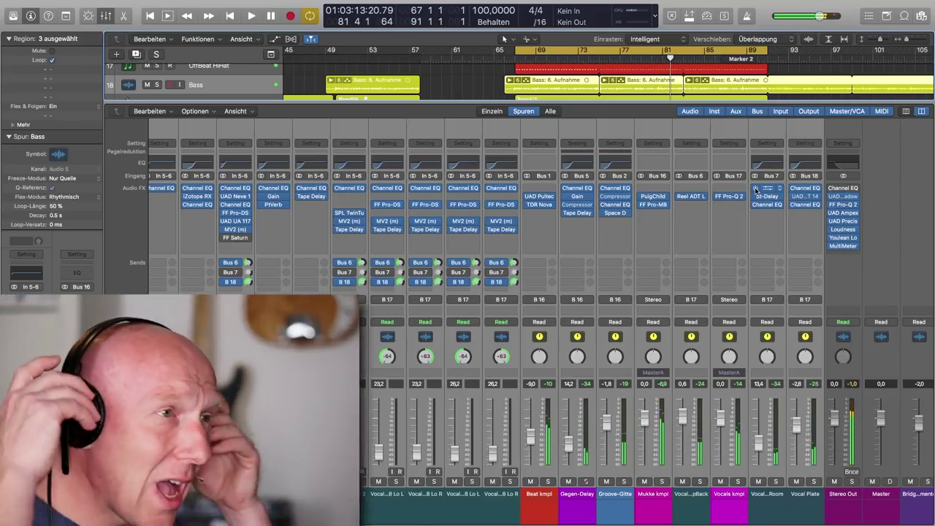